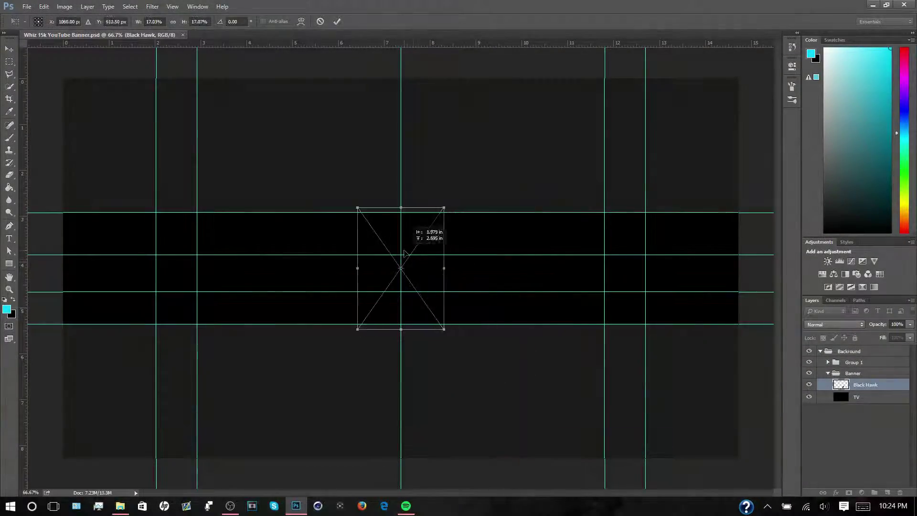
# - Commit the hawk image placement and open the TV layer's style settings
pyautogui.press('Return')
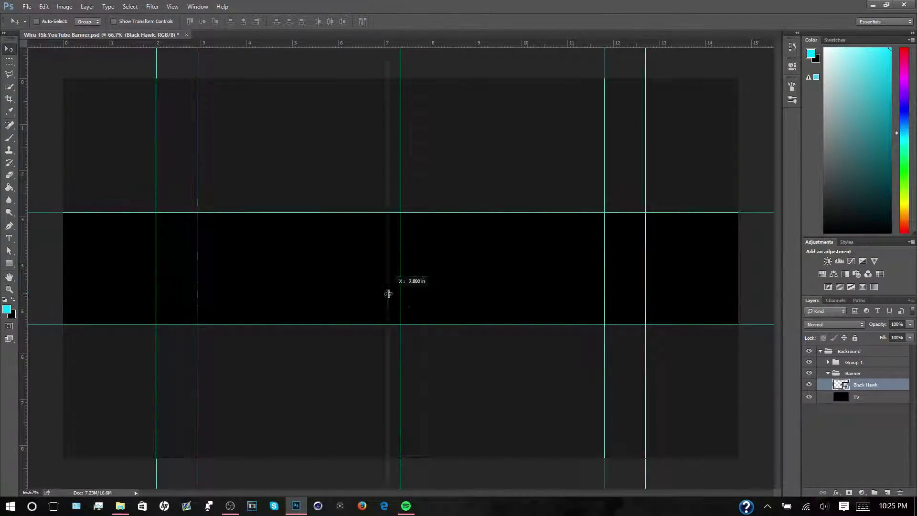
pyautogui.doubleClick(899, 400)
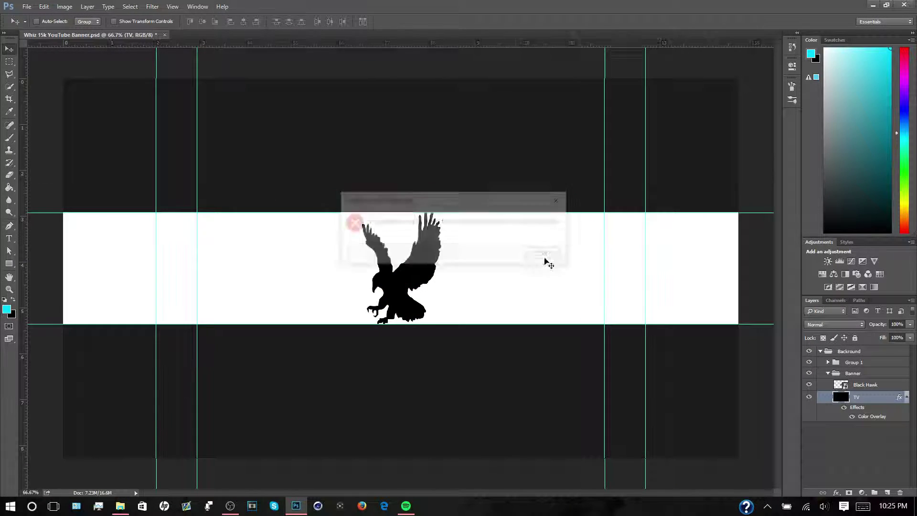
# - Launch Skype and send a link in a contact's chat
pyautogui.press('super')
pyautogui.write('skype')
pyautogui.press('Return')
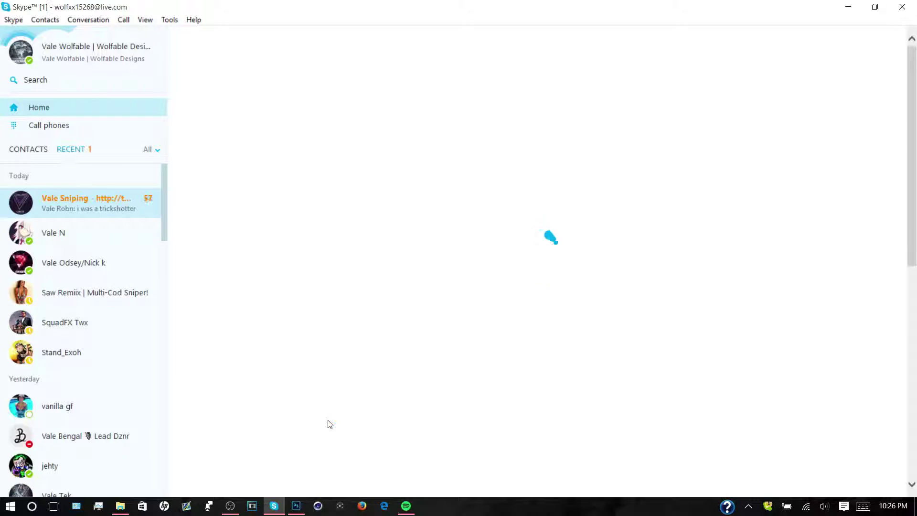
pyautogui.write('te')
pyautogui.click(76, 407)
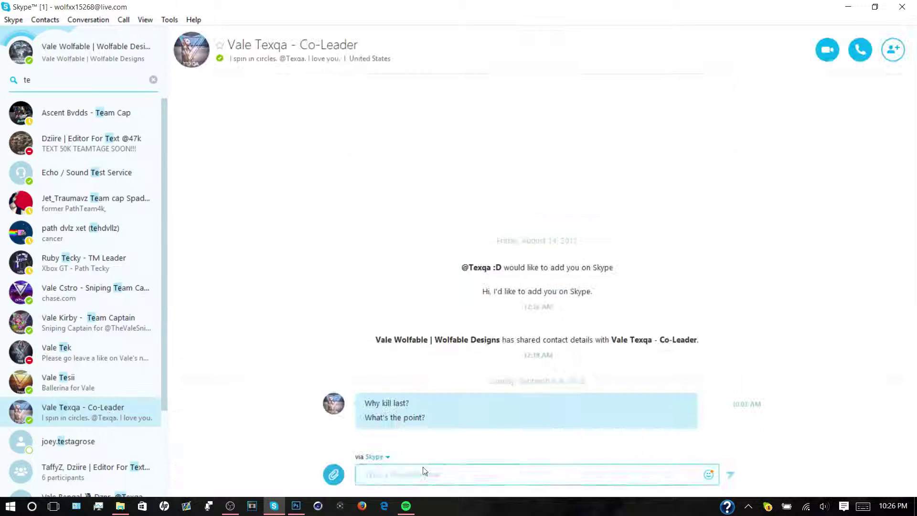
pyautogui.write('http://bywolfable.weebly.com')
pyautogui.press('Return')
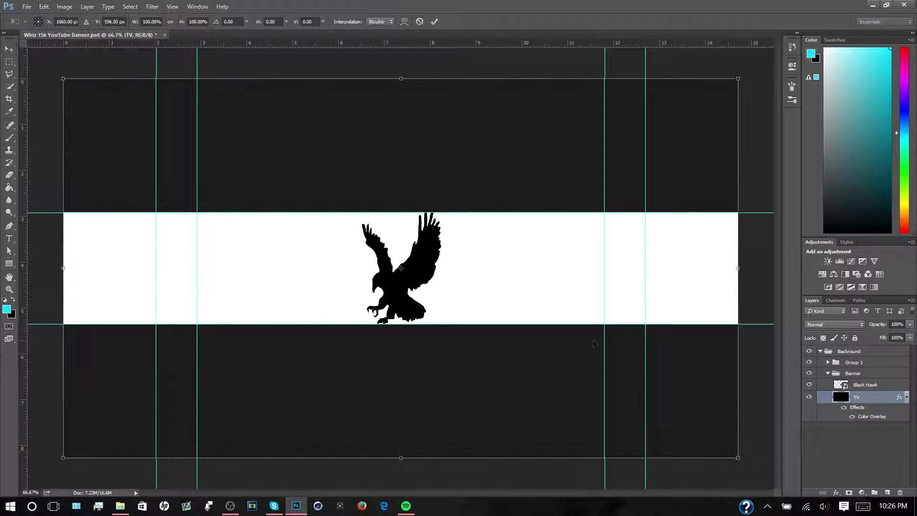
# - Commit the smaller hawk size and give Black Hawk a pure red Color Overlay
pyautogui.press('Return')
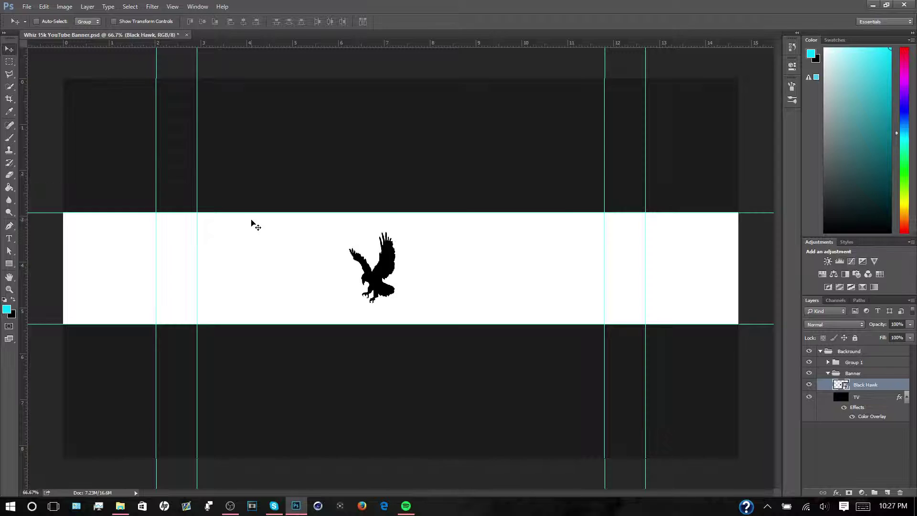
pyautogui.doubleClick(889, 397)
pyautogui.click(543, 323)
pyautogui.click(683, 229)
pyautogui.click(636, 245)
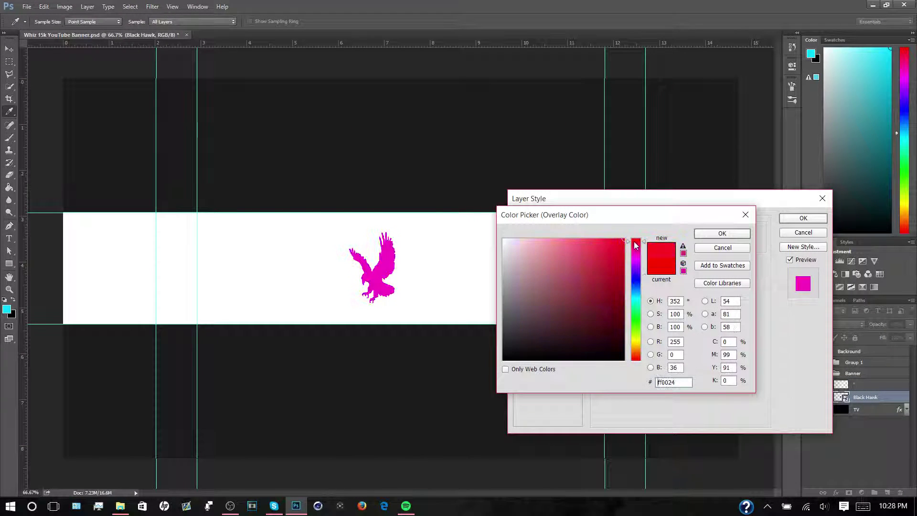
pyautogui.moveTo(635, 248); pyautogui.dragTo(637, 358)
pyautogui.click(722, 234)
pyautogui.click(803, 217)
# - Switch to the Brush tool with a splatter preset on the empty layer above Black Hawk
pyautogui.press('b')
pyautogui.click(48, 21)
pyautogui.click(82, 164)
pyautogui.hotkey('alt', ']')
pyautogui.click(48, 21)
pyautogui.press('Return')
# - Stamp red splatters beside the hawk using 139, 220 and 196 px splatter brushes
pyautogui.click(49, 21)
pyautogui.click(66, 150)
pyautogui.click(414, 258)
pyautogui.click(82, 150)
pyautogui.click(415, 253)
pyautogui.click(48, 21)
pyautogui.click(51, 151)
pyautogui.click(407, 258)
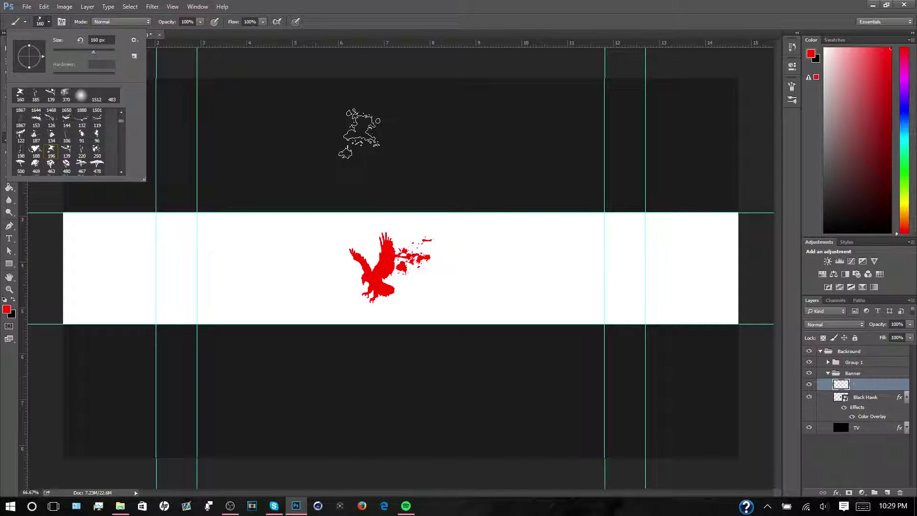
# - Stamp red splatters right of, on top of and below the hawk with 122, 187 and 144 px brushes
pyautogui.click(432, 253)
pyautogui.click(48, 21)
pyautogui.click(21, 134)
pyautogui.click(491, 180)
pyautogui.click(49, 22)
pyautogui.click(35, 132)
pyautogui.click(389, 242)
pyautogui.click(48, 22)
pyautogui.click(67, 129)
pyautogui.click(404, 284)
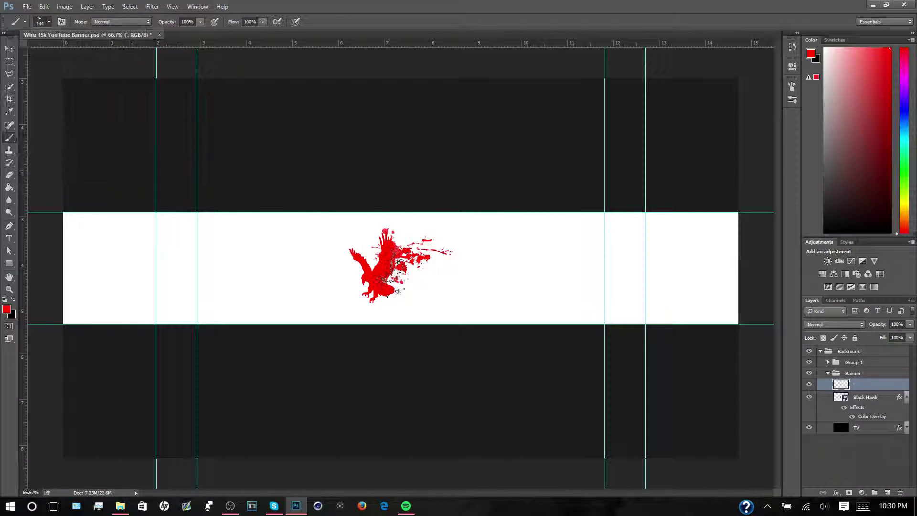
# - Add splatter over the hawk with the 196 px brush, then more to its right with the 421 px brush
pyautogui.click(49, 22)
pyautogui.click(53, 129)
pyautogui.click(401, 251)
pyautogui.click(48, 21)
pyautogui.click(66, 137)
pyautogui.press('Return')
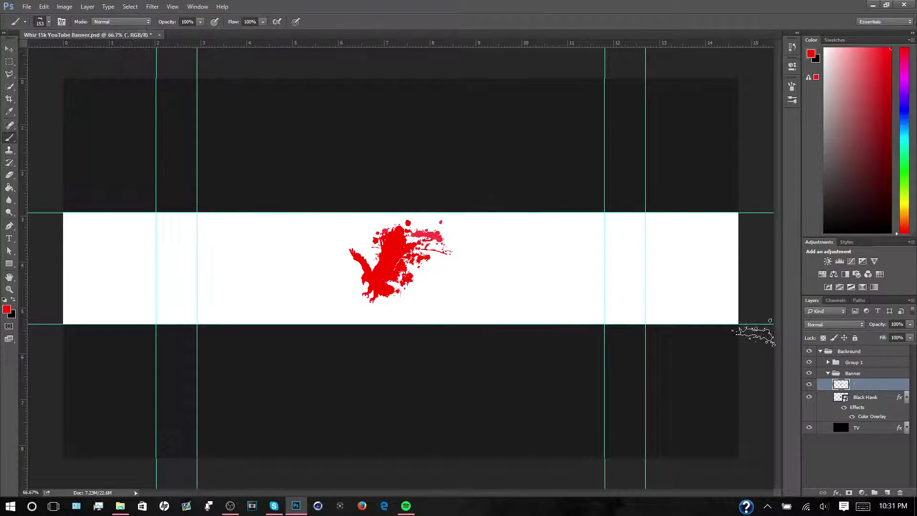
pyautogui.click(48, 21)
pyautogui.press('.')
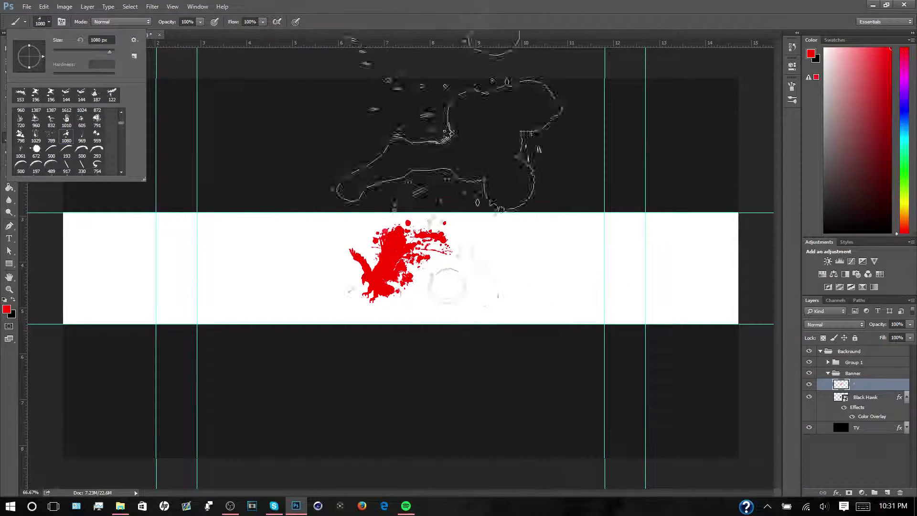
pyautogui.press('Return')
pyautogui.click(48, 21)
pyautogui.click(86, 68)
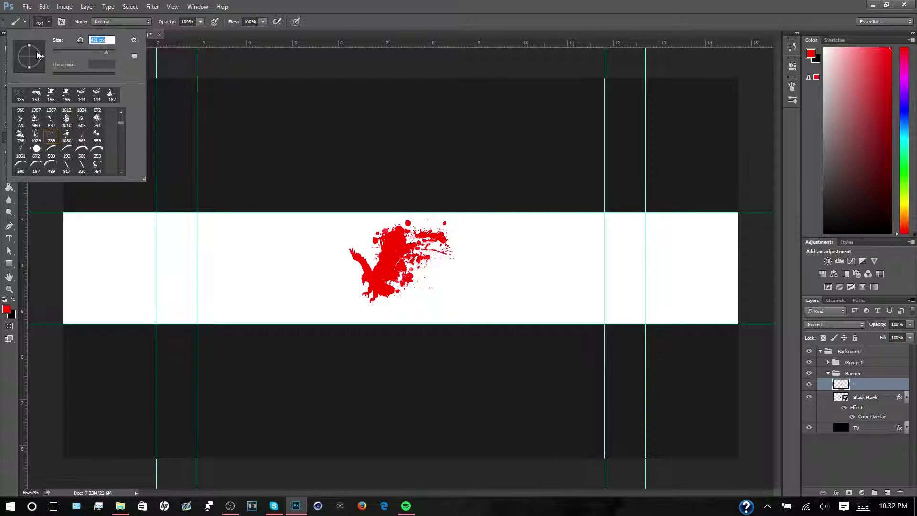
pyautogui.click(468, 246)
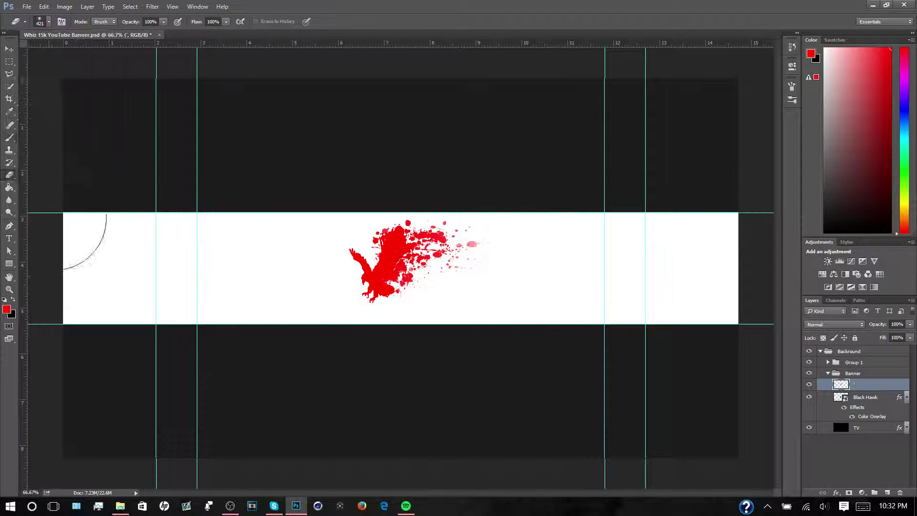
# - Return to the brush and pick the 605 splatter preset at 176 px
pyautogui.press('b')
pyautogui.click(48, 21)
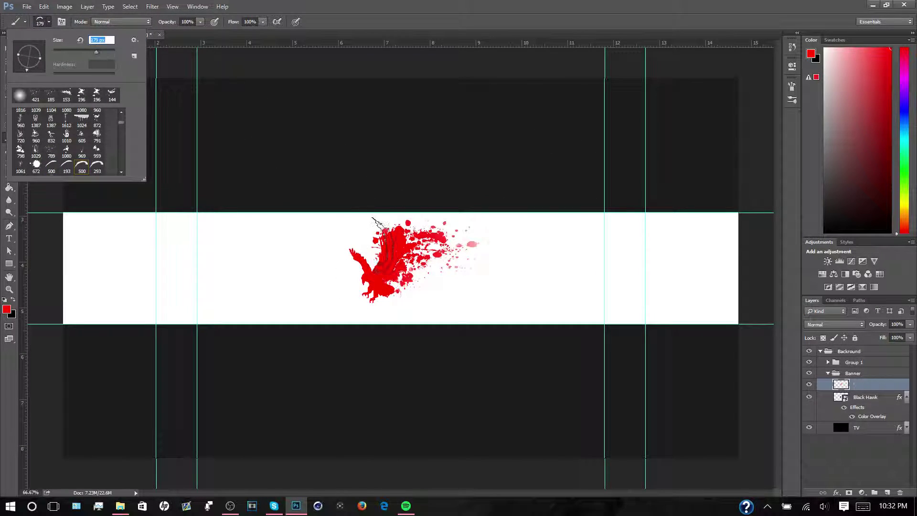
pyautogui.press('Return')
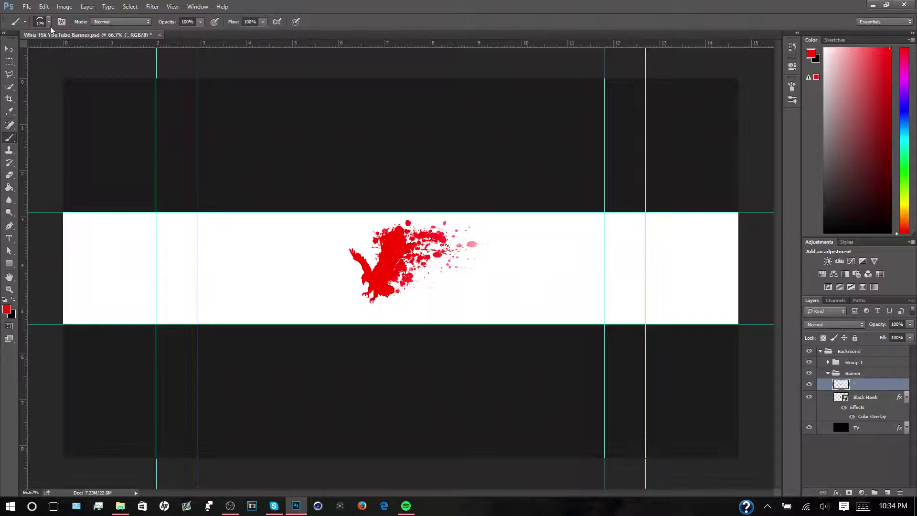
pyautogui.click(49, 21)
pyautogui.click(81, 129)
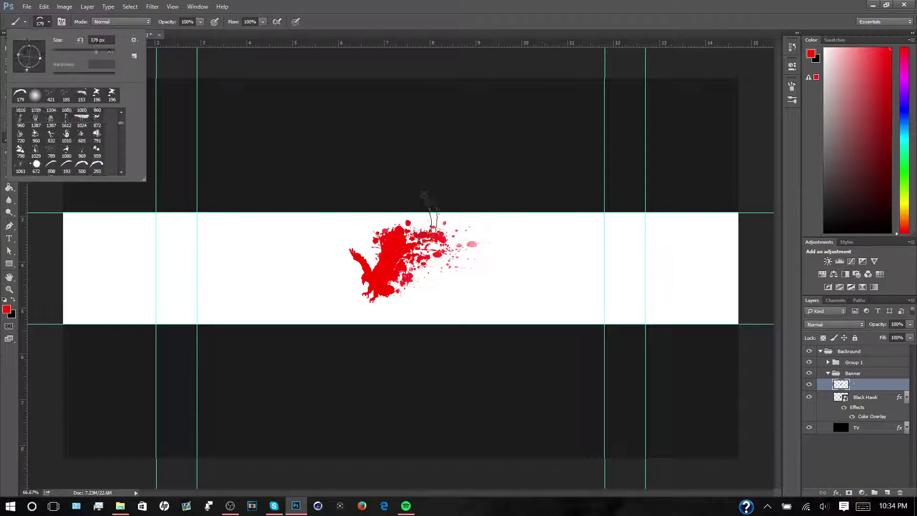
pyautogui.click(49, 22)
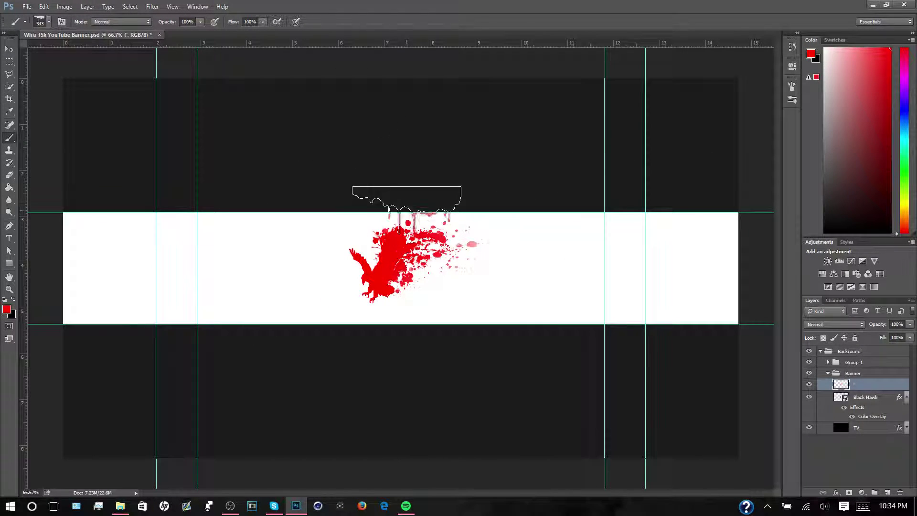
pyautogui.click(82, 144)
pyautogui.moveTo(105, 51); pyautogui.dragTo(95, 51)
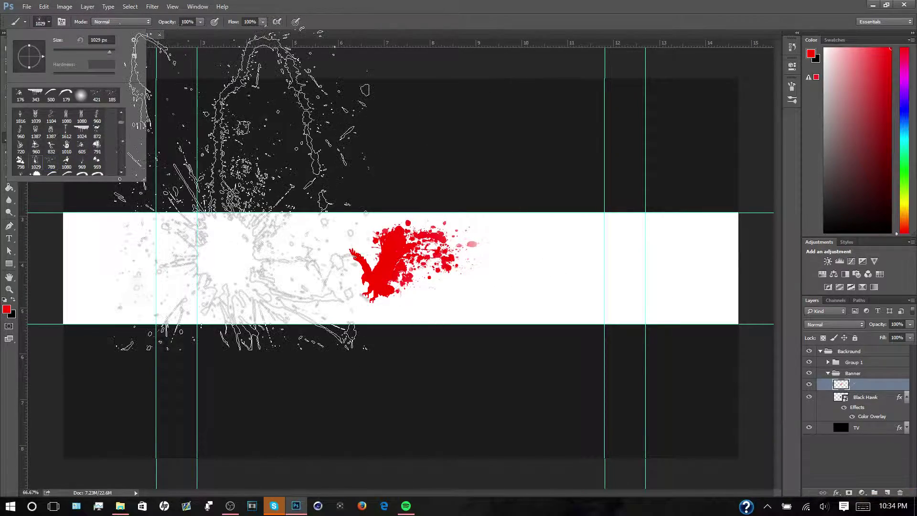
pyautogui.press('Escape')
# - Stamp a faint red splatter left of the hawk with the 494 px splatter brush
pyautogui.press(']')
pyautogui.hotkey('ctrl', '+')
pyautogui.hotkey('ctrl', '+')
pyautogui.hotkey('ctrl', '+')
pyautogui.hotkey('ctrl', '0')
pyautogui.click(49, 22)
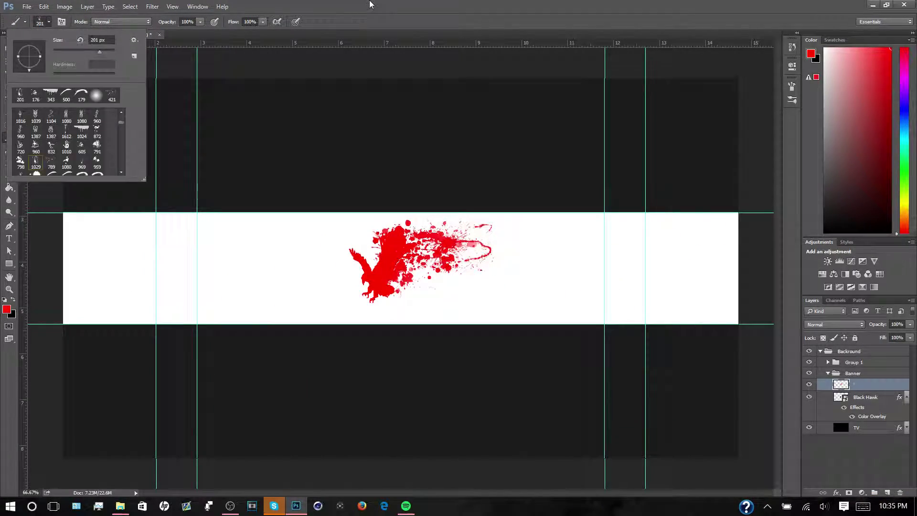
pyautogui.press('Escape')
pyautogui.press(']')
pyautogui.click(49, 21)
pyautogui.doubleClick(97, 123)
pyautogui.click(342, 255)
# - Paint a faint red stroke near the hawk using the 222 and 258 px brushes
pyautogui.click(49, 21)
pyautogui.press('Escape')
pyautogui.click(49, 22)
pyautogui.scroll(-3, 67, 143)
pyautogui.click(97, 152)
pyautogui.click(410, 287)
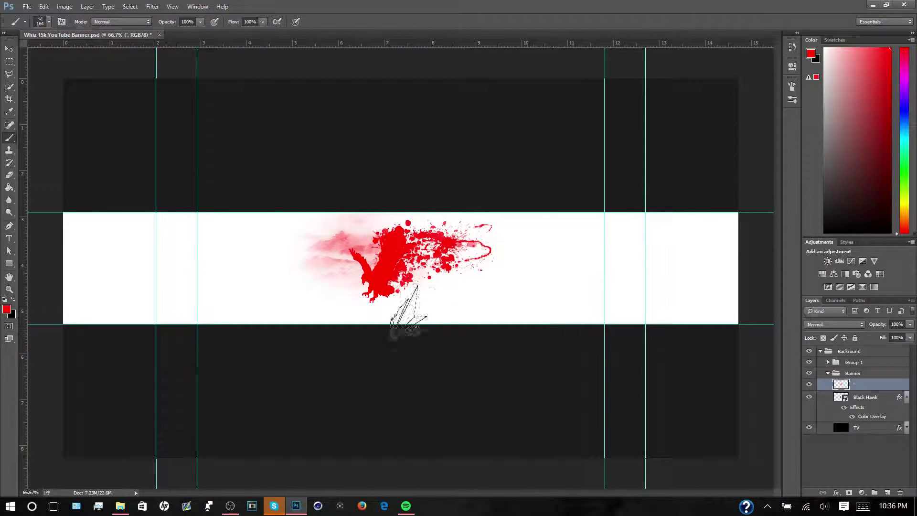
pyautogui.click(49, 22)
pyautogui.doubleClick(51, 152)
pyautogui.click(49, 21)
pyautogui.scroll(1, 380, 234)
# - Stamp a red splash below the hawk with the 511 px brush, then undo it
pyautogui.click(49, 22)
pyautogui.doubleClick(97, 125)
pyautogui.click(380, 313)
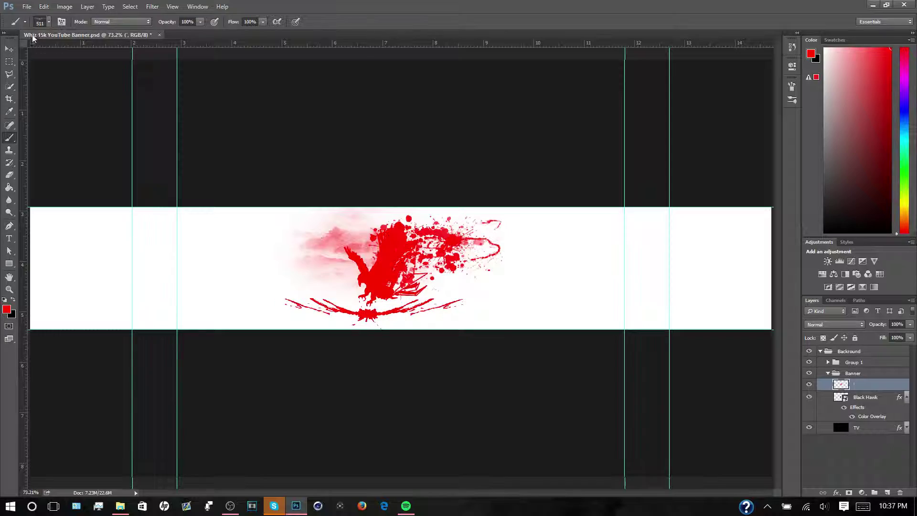
pyautogui.click(49, 21)
pyautogui.click(66, 149)
pyautogui.press('.')
pyautogui.hotkey('ctrl', 'z')
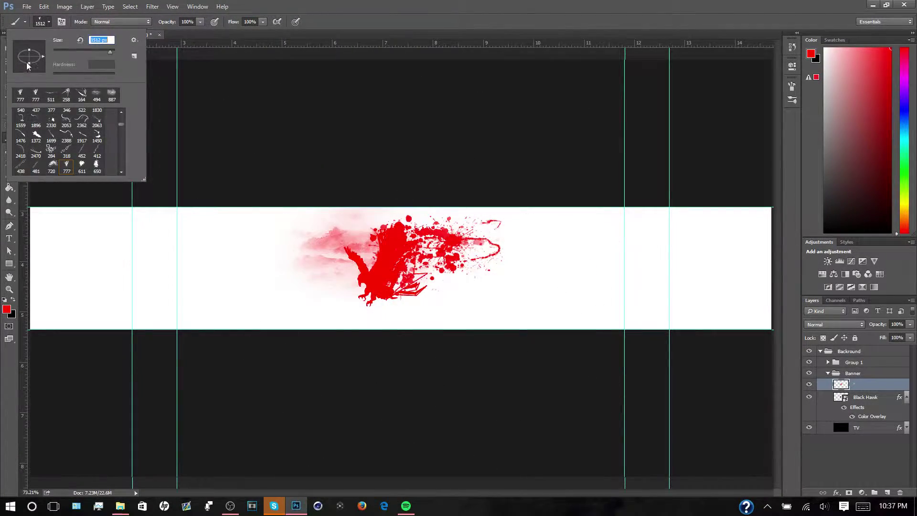
# - Stamp red shards along the banner's bottom and top, then erase the splatter right of the hawk with a 160 px eraser
pyautogui.click(423, 370)
pyautogui.click(49, 22)
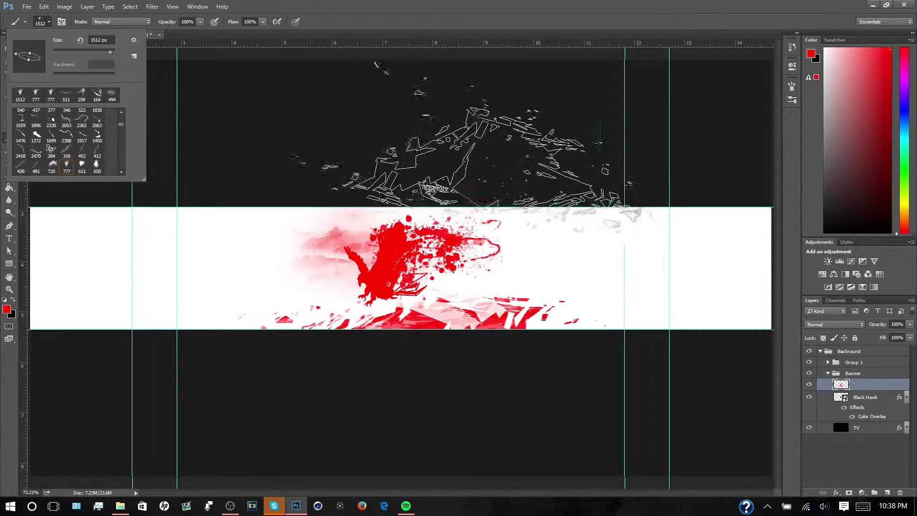
pyautogui.doubleClick(51, 165)
pyautogui.click(473, 144)
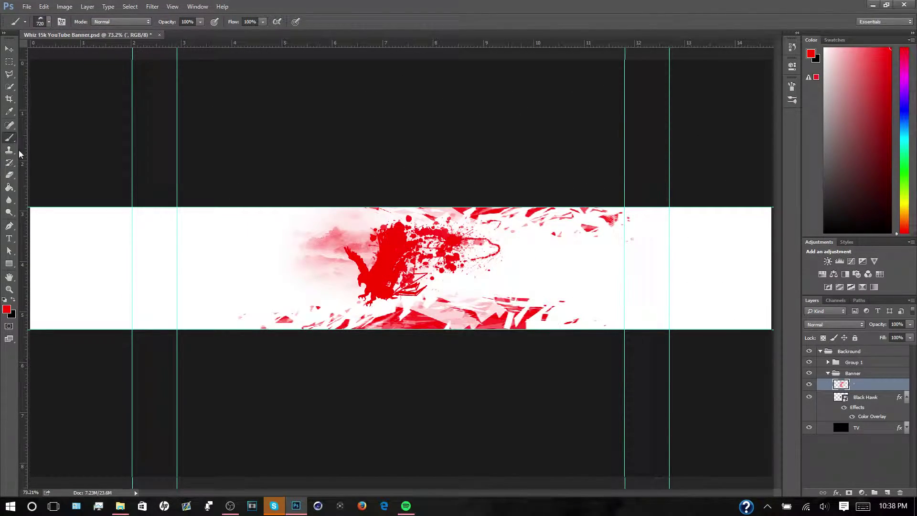
pyautogui.click(8, 174)
pyautogui.click(49, 22)
pyautogui.moveTo(402, 287); pyautogui.dragTo(442, 253)
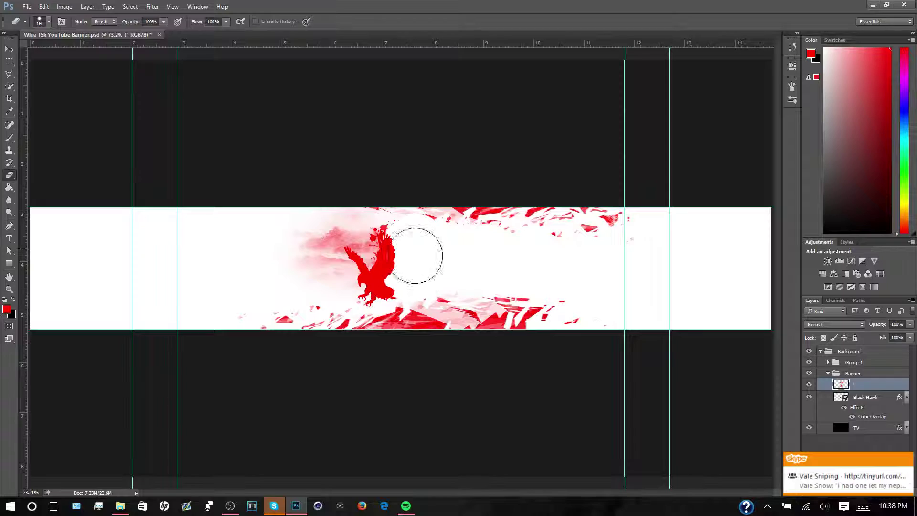
# - Stamp a red splatter right of the hawk with the 514 px brush and try the 769 px splatter brush
pyautogui.press('b')
pyautogui.click(49, 22)
pyautogui.click(108, 81)
pyautogui.click(436, 268)
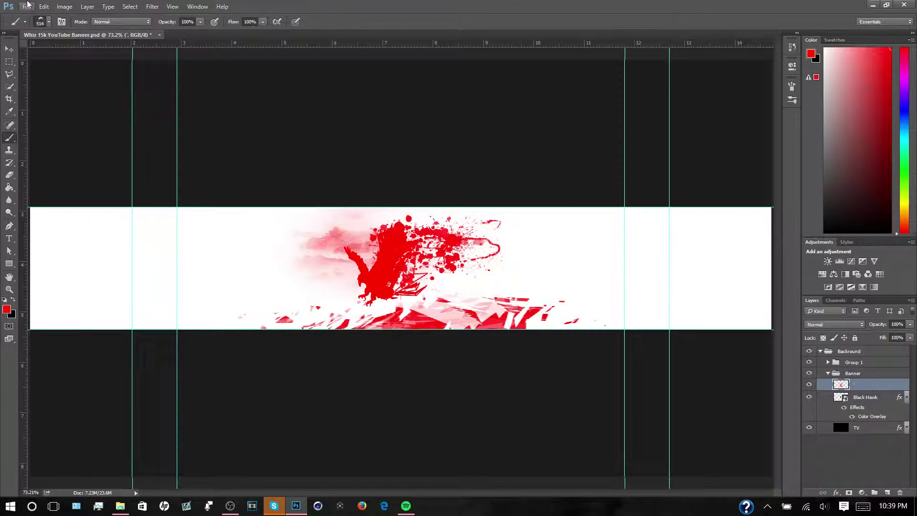
pyautogui.click(48, 22)
pyautogui.scroll(-5, 67, 144)
pyautogui.click(81, 164)
pyautogui.click(49, 21)
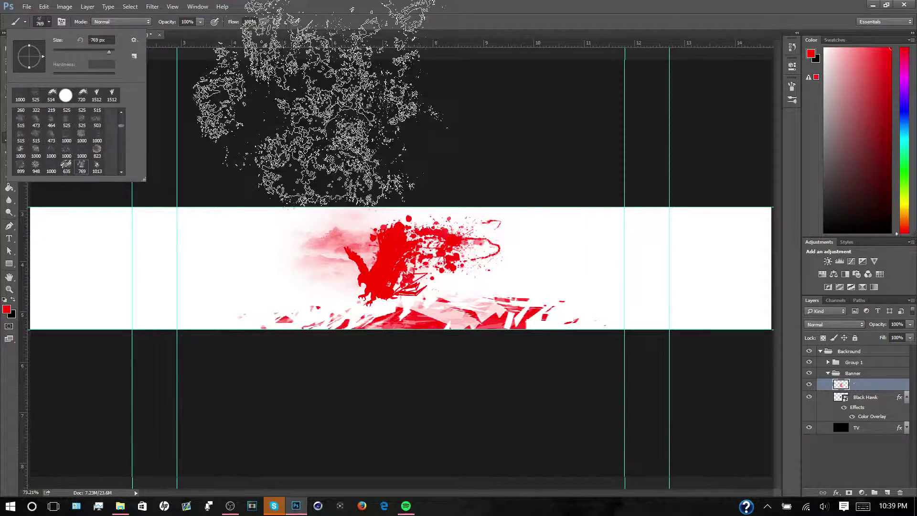
pyautogui.moveTo(121, 125); pyautogui.dragTo(121, 138)
pyautogui.doubleClick(82, 165)
# - Cycle through splatter brush presets and stamp red splatter drops onto the banner
pyautogui.click(49, 21)
pyautogui.click(81, 165)
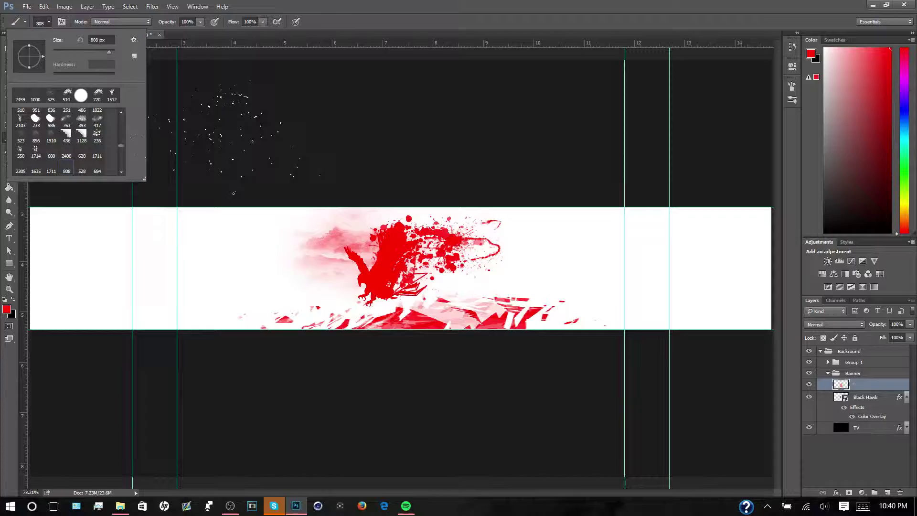
pyautogui.press('.')
pyautogui.press('.')
pyautogui.press('.')
pyautogui.press('.')
pyautogui.press('.')
pyautogui.press('.')
pyautogui.click(49, 21)
pyautogui.click(49, 21)
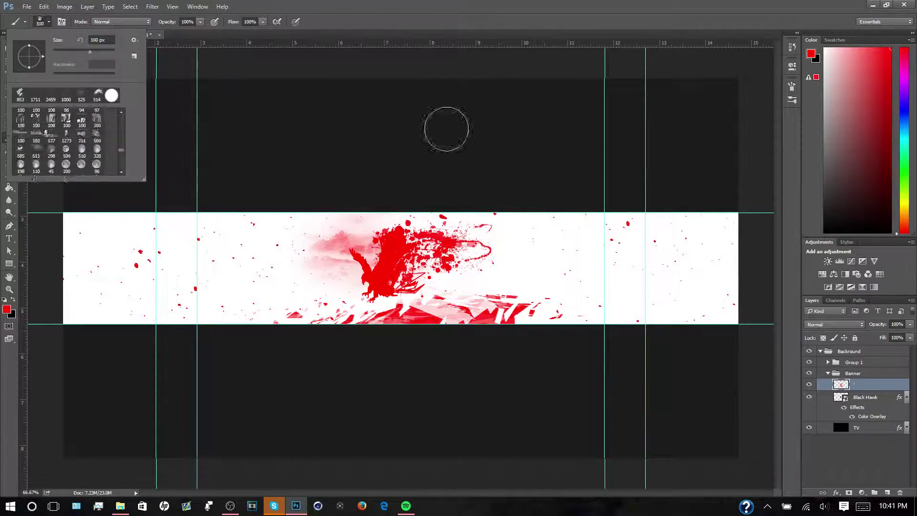
pyautogui.press('.')
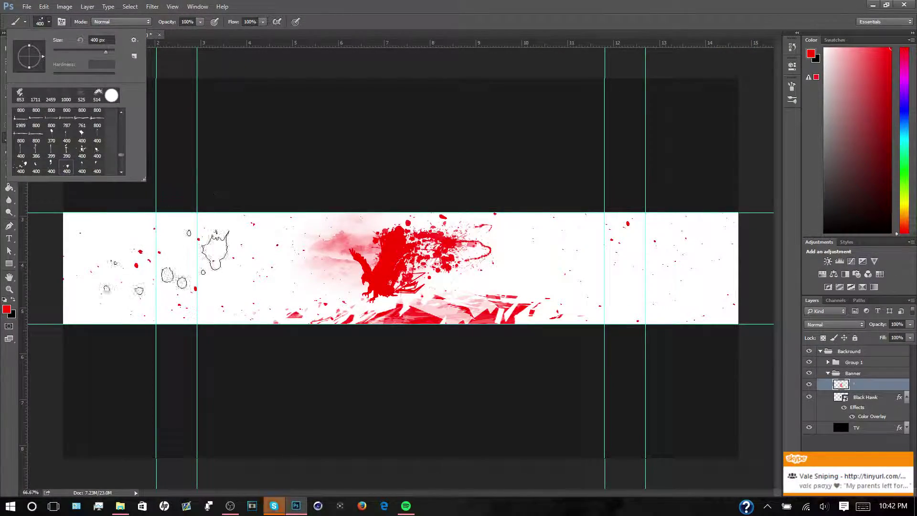
pyautogui.click(48, 22)
pyautogui.click(454, 258)
# - Stamp more red splatter near the hawk with several different splatter brushes
pyautogui.click(48, 23)
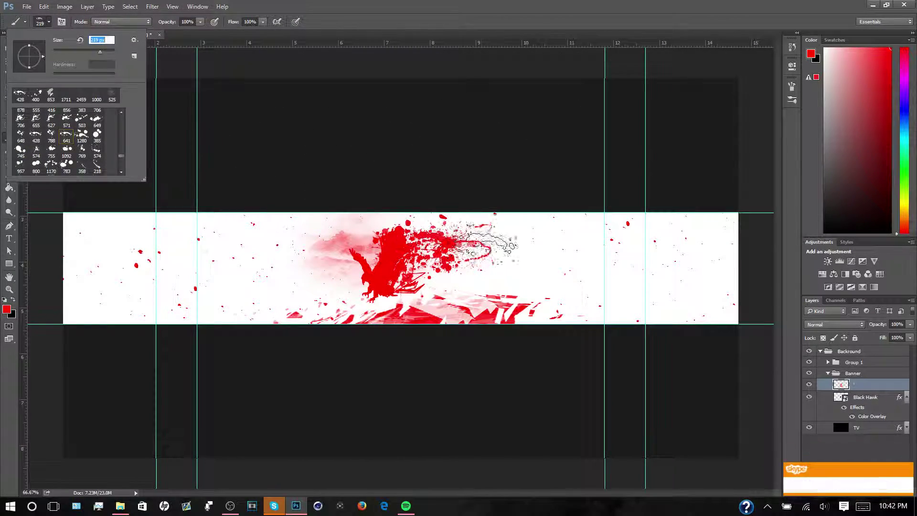
pyautogui.press('Return')
pyautogui.click(48, 22)
pyautogui.press('Return')
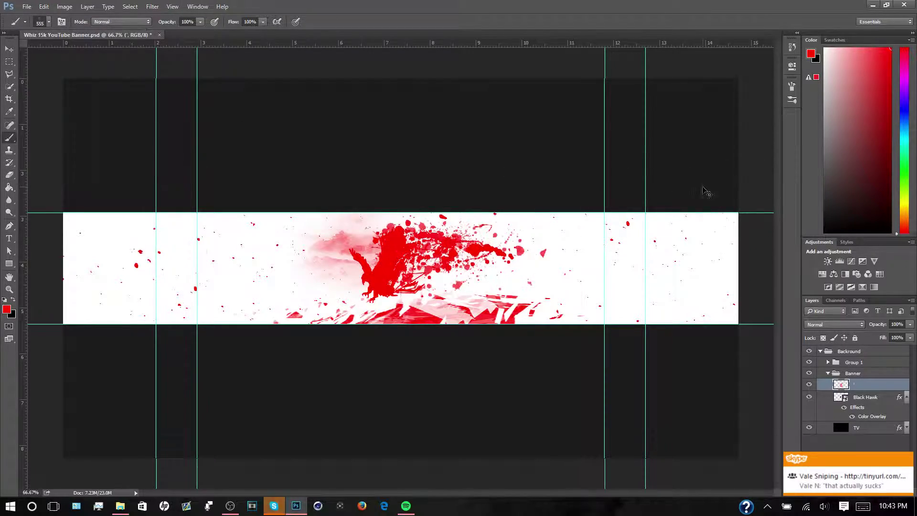
pyautogui.click(49, 22)
pyautogui.press('Return')
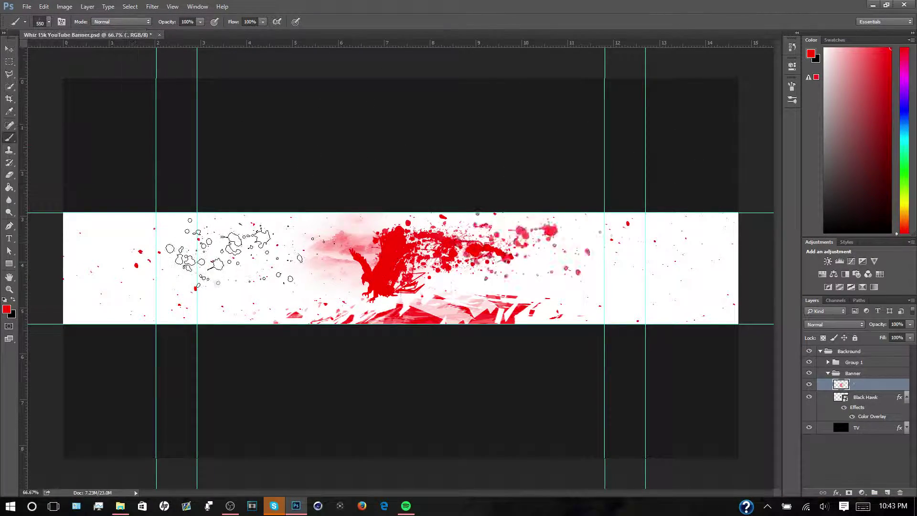
pyautogui.click(48, 22)
pyautogui.click(51, 165)
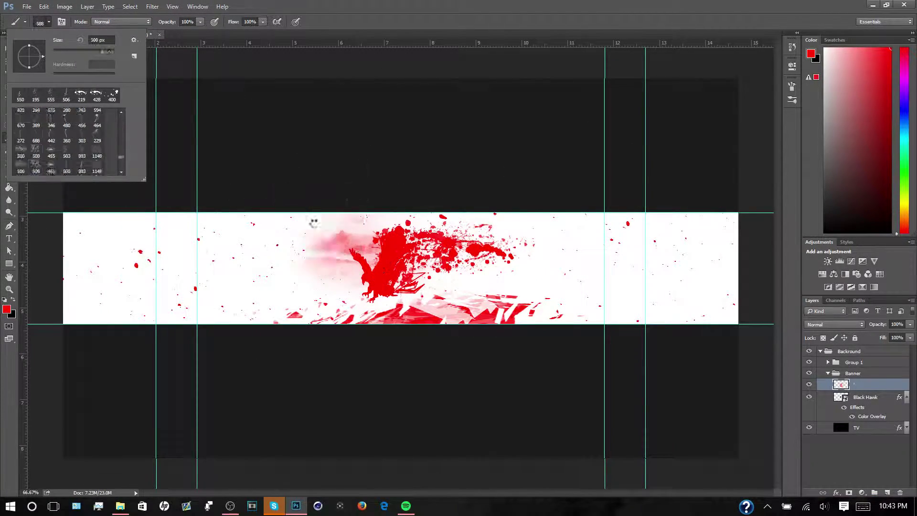
pyautogui.press('.')
pyautogui.press('.')
pyautogui.press('.')
pyautogui.press('.')
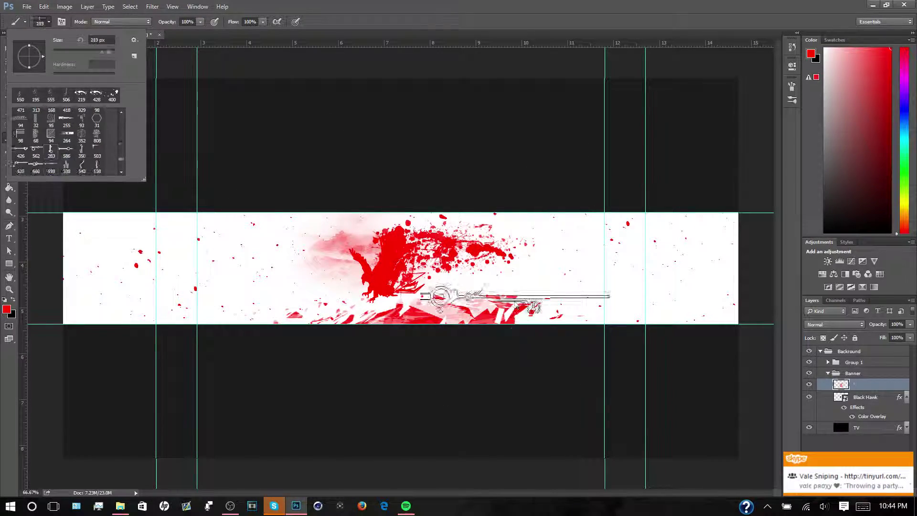
pyautogui.press('.')
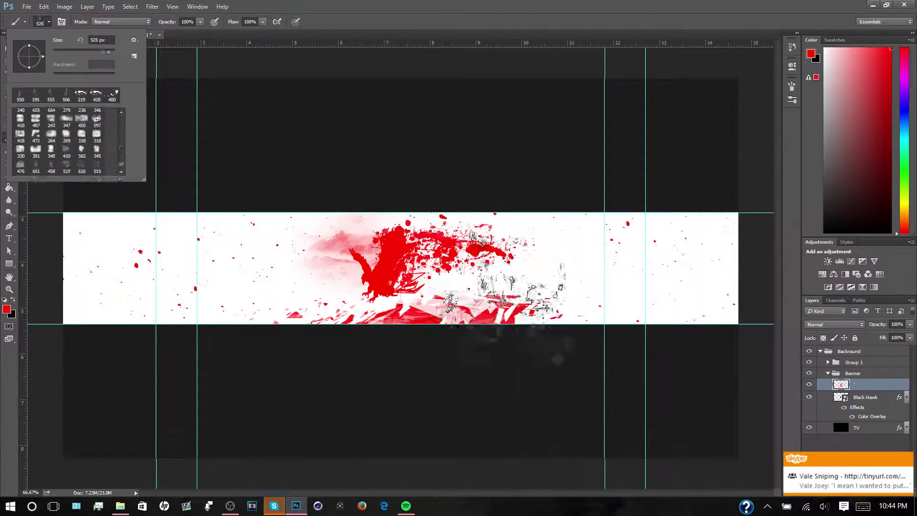
# - Add red VALEHAWK text beside the hawk's wing and create a new empty layer
pyautogui.press('t')
pyautogui.click(220, 253)
pyautogui.write('VALEHAWK')
pyautogui.moveTo(378, 265); pyautogui.dragTo(632, 300)
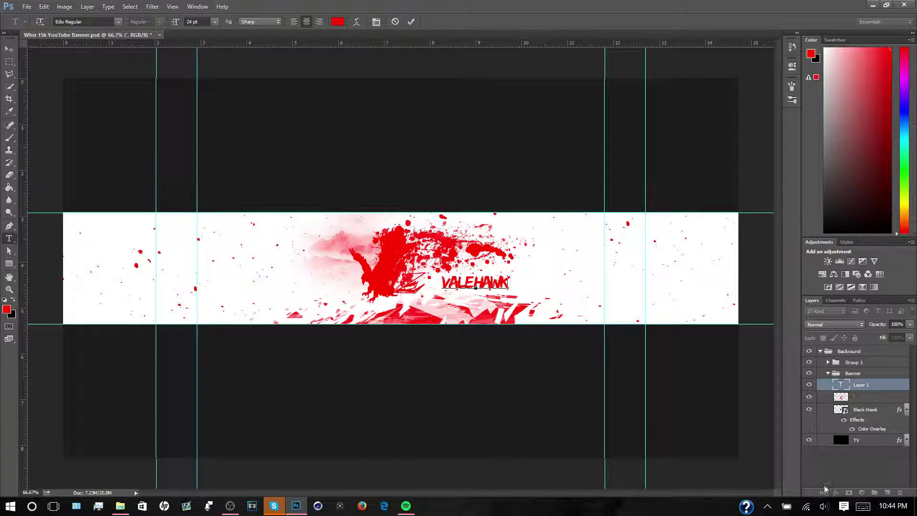
pyautogui.hotkey('ctrl', 'Return')
pyautogui.press('v')
pyautogui.hotkey('ctrl', 'shift', 'alt', 'n')
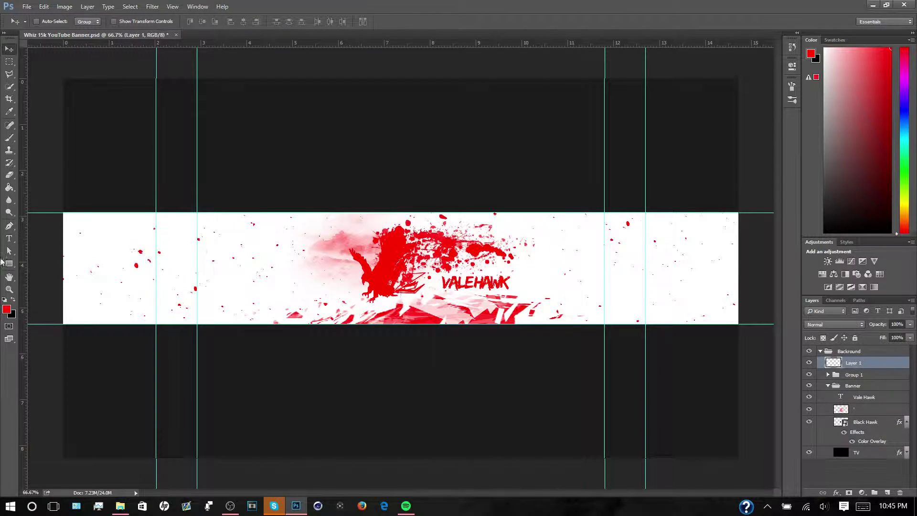
# - Paint a Soft Light layer in the Banner group with pink and orange-red over the banner
pyautogui.press('b')
pyautogui.click(901, 130)
pyautogui.click(900, 210)
pyautogui.click(835, 324)
pyautogui.click(839, 437)
pyautogui.click(544, 158)
pyautogui.moveTo(854, 363); pyautogui.dragTo(855, 380)
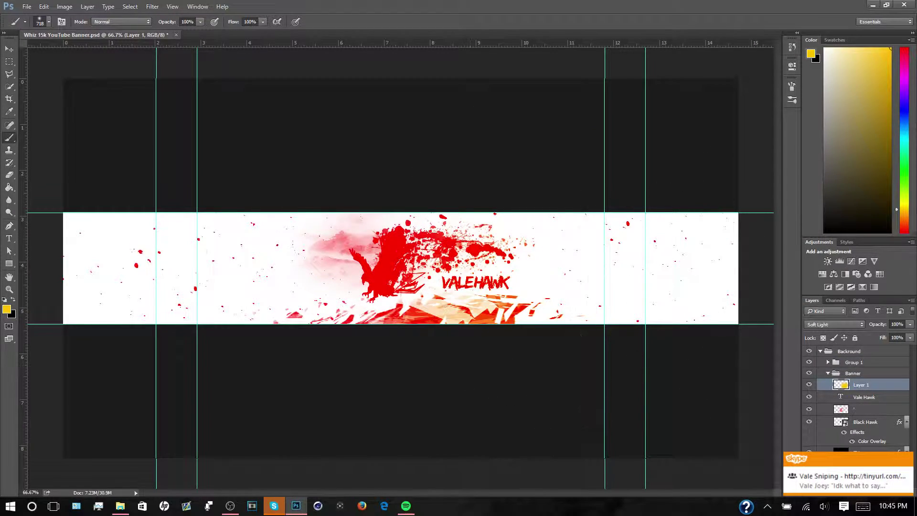
pyautogui.moveTo(678, 278); pyautogui.dragTo(388, 164)
pyautogui.moveTo(904, 66); pyautogui.dragTo(903, 217)
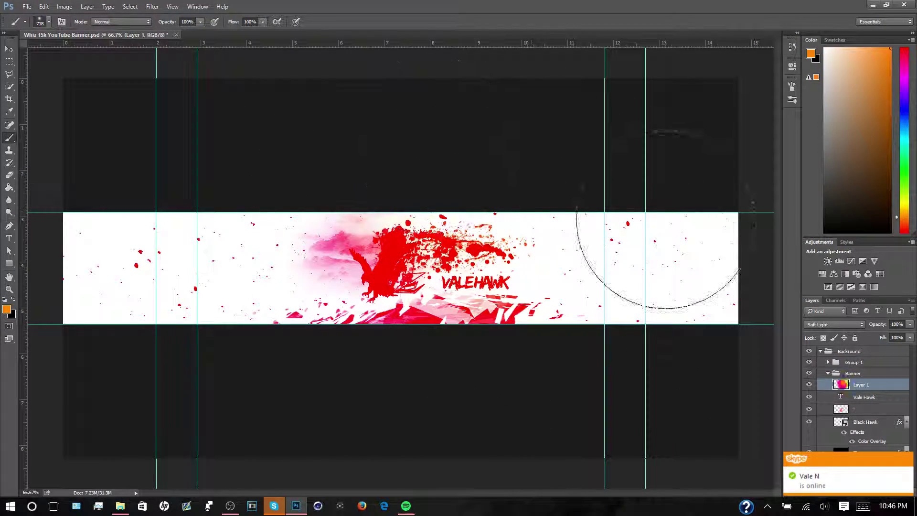
pyautogui.moveTo(666, 219); pyautogui.dragTo(454, 267)
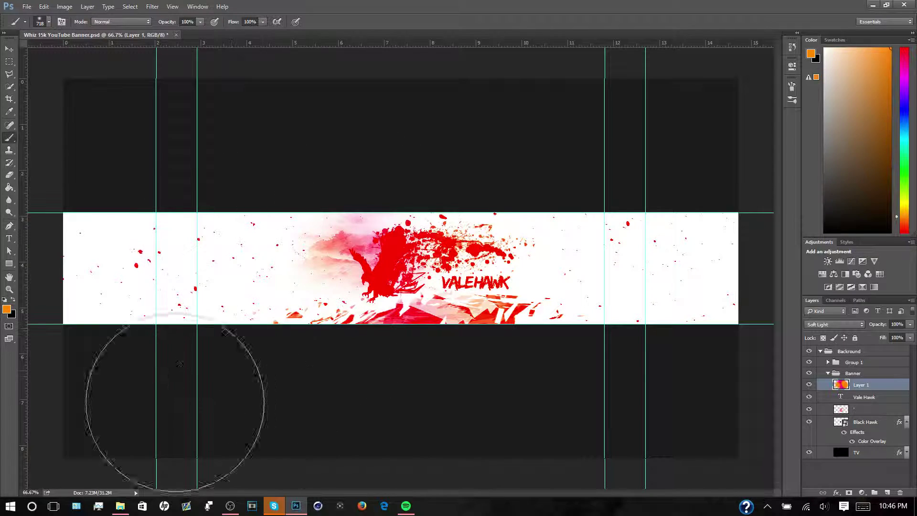
# - Duplicate the painted layer, clip the copy to the artwork and set its opacity to 56%
pyautogui.click(543, 153)
pyautogui.moveTo(859, 384); pyautogui.dragTo(860, 404)
pyautogui.rightClick(870, 410)
pyautogui.click(842, 207)
pyautogui.click(908, 324)
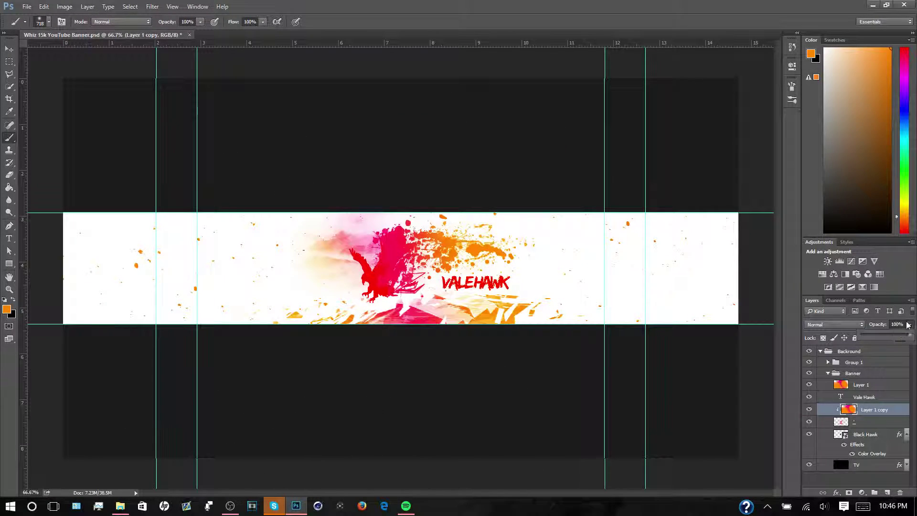
pyautogui.moveTo(909, 336); pyautogui.dragTo(889, 338)
# - Duplicate the splatter layer, clip the copy to the artwork and apply a Ripple distortion
pyautogui.click(855, 422)
pyautogui.hotkey('ctrl', 'j')
pyautogui.keyDown('alt'); pyautogui.click(841, 416); pyautogui.keyUp('alt')
pyautogui.click(860, 434)
pyautogui.click(153, 7)
pyautogui.click(92, 168)
pyautogui.click(750, 242)
pyautogui.click(152, 6)
pyautogui.click(95, 156)
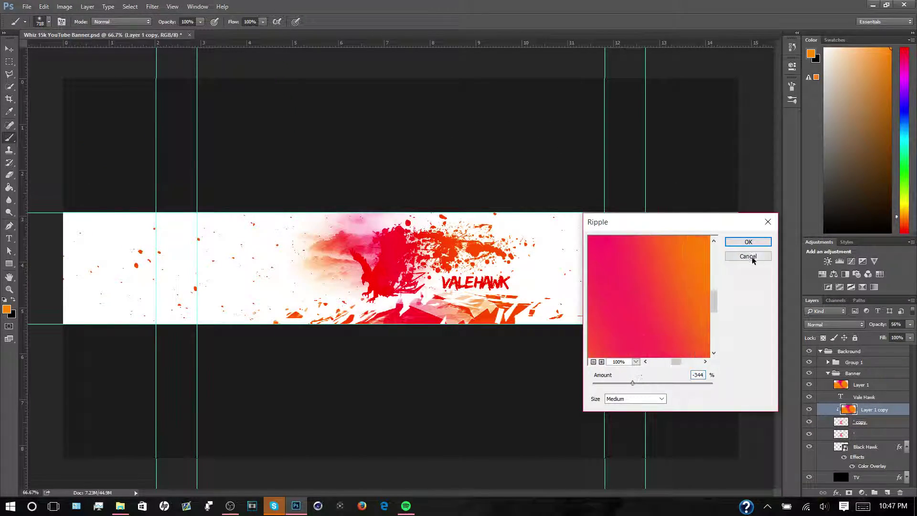
pyautogui.click(748, 256)
pyautogui.click(152, 6)
pyautogui.click(95, 156)
pyautogui.click(748, 241)
# - Duplicate the rippled splatter, scale it to 109%, move it lower and fade it to 15% opacity
pyautogui.rightClick(855, 434)
pyautogui.click(865, 180)
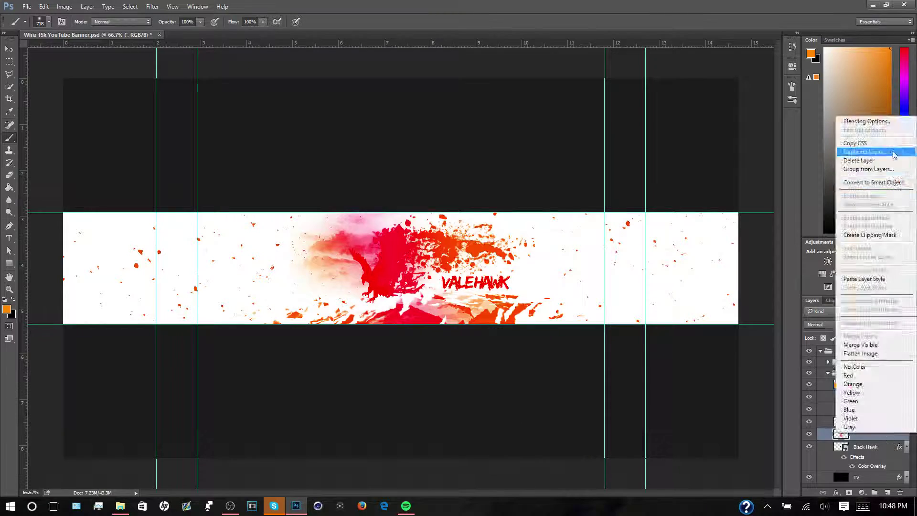
pyautogui.click(44, 6)
pyautogui.click(57, 218)
pyautogui.press('Return')
pyautogui.hotkey('ctrl', '[')
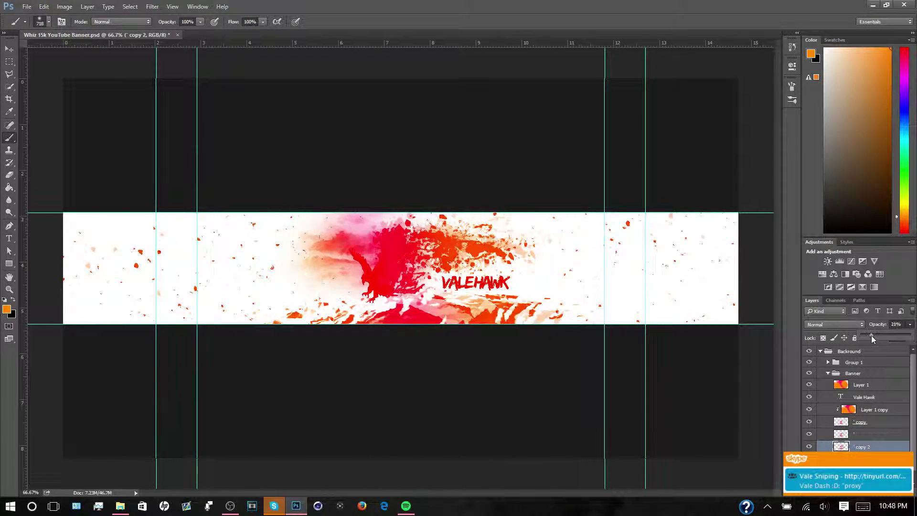
pyautogui.press('1')
pyautogui.press('5')
pyautogui.press('e')
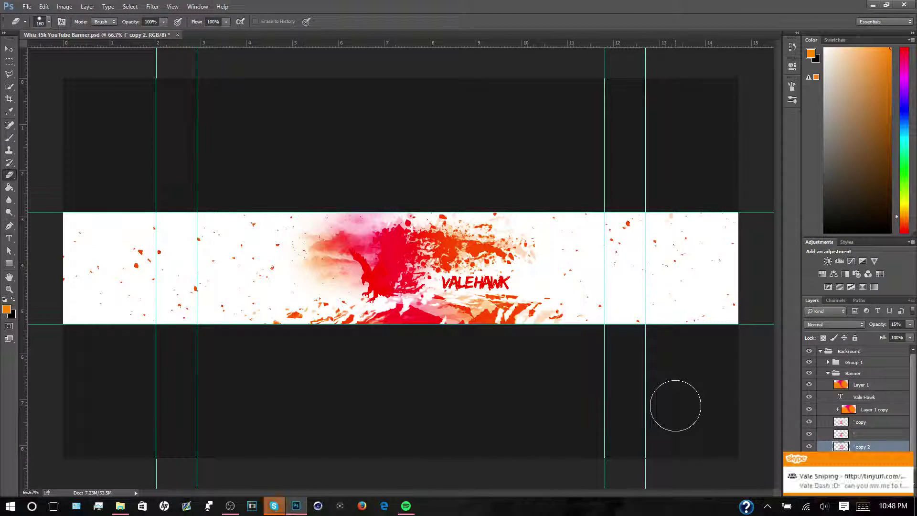
pyautogui.click(860, 434)
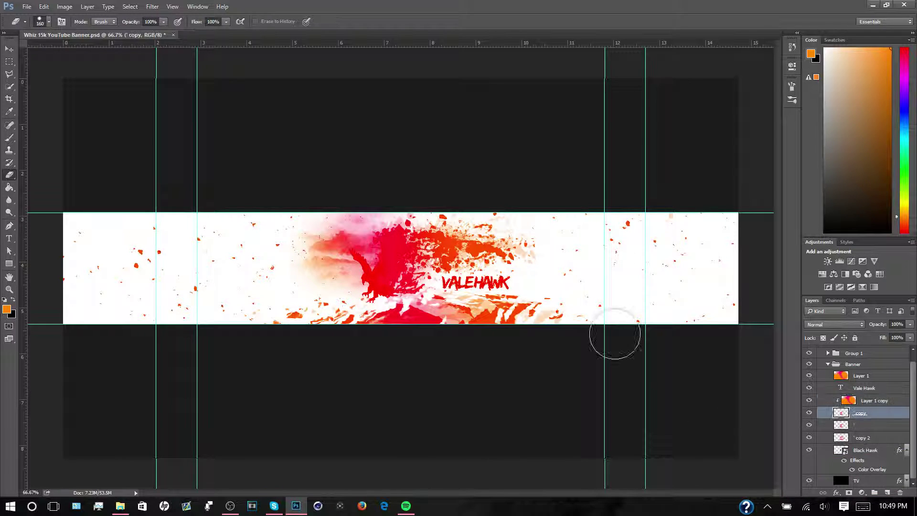
# - Cycle through the splatter copy layers, erasing stray dots near the banner's left and right edges
pyautogui.hotkey('alt', ']')
pyautogui.hotkey('alt', '[')
pyautogui.hotkey('alt', '[')
pyautogui.hotkey('alt', ']')
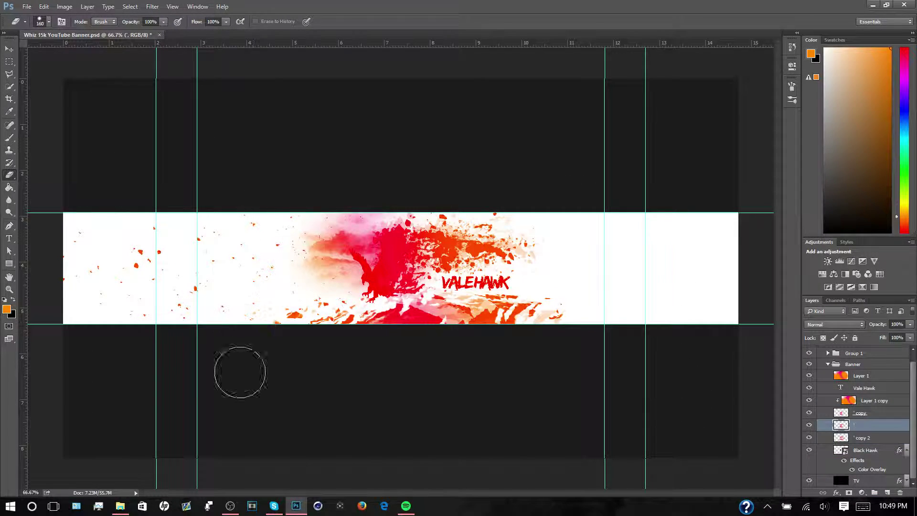
pyautogui.hotkey('alt', ']')
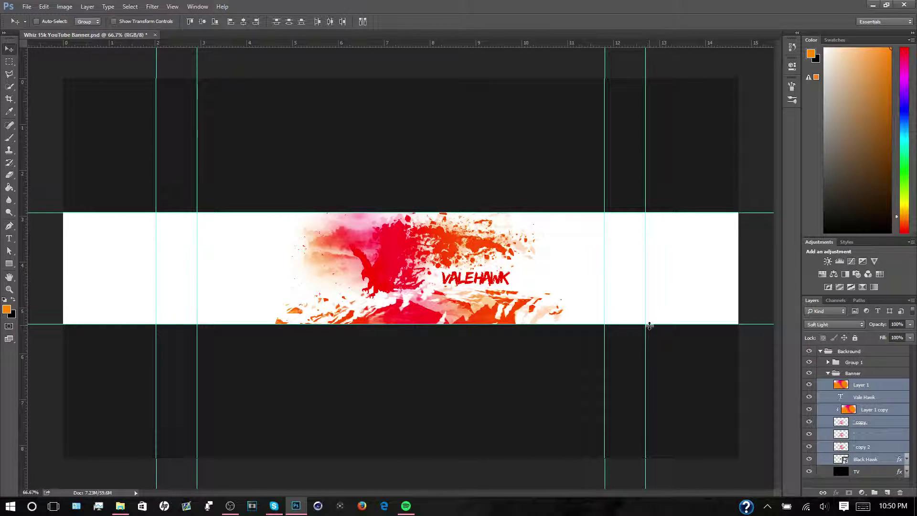
# - Duplicate the banner layers and merge the copies into a single layer, Layer 1 copy 3
pyautogui.click(849, 486)
pyautogui.keyDown('shift'); pyautogui.click(877, 389); pyautogui.keyUp('shift')
pyautogui.rightClick(877, 390)
pyautogui.click(829, 98)
pyautogui.press('Return')
pyautogui.keyDown('shift'); pyautogui.click(870, 459); pyautogui.keyUp('shift')
pyautogui.hotkey('ctrl', 'e')
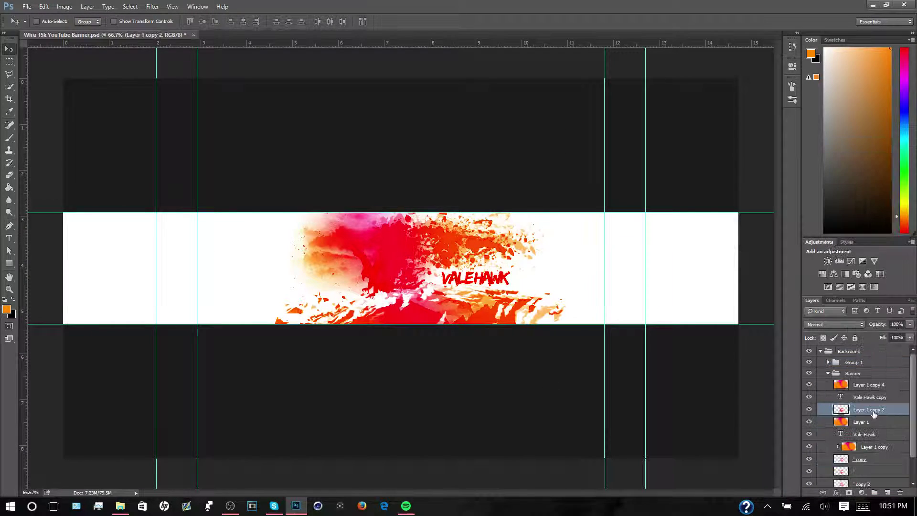
pyautogui.hotkey('ctrl', 'e')
pyautogui.rightClick(900, 412)
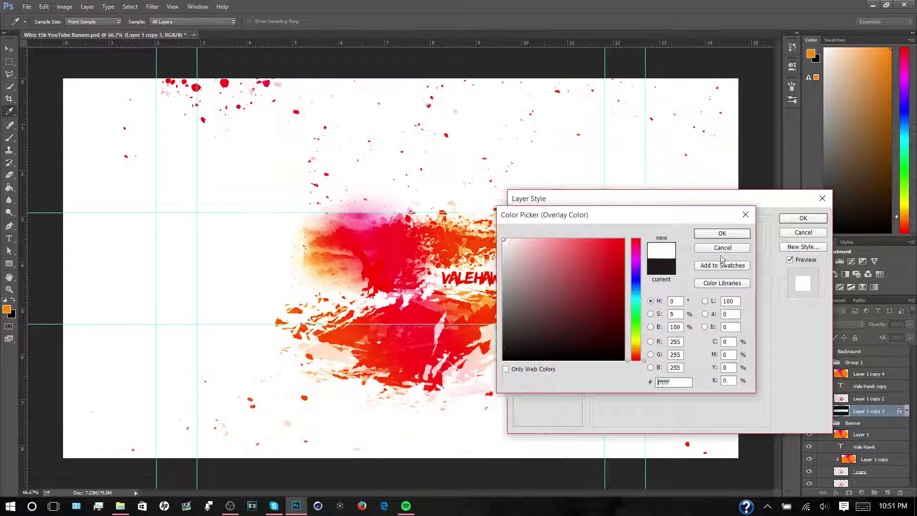
pyautogui.rightClick(877, 386)
# - Move the banner copies to the top and bottom of the canvas, stacking three previews
pyautogui.moveTo(283, 292); pyautogui.dragTo(283, 168)
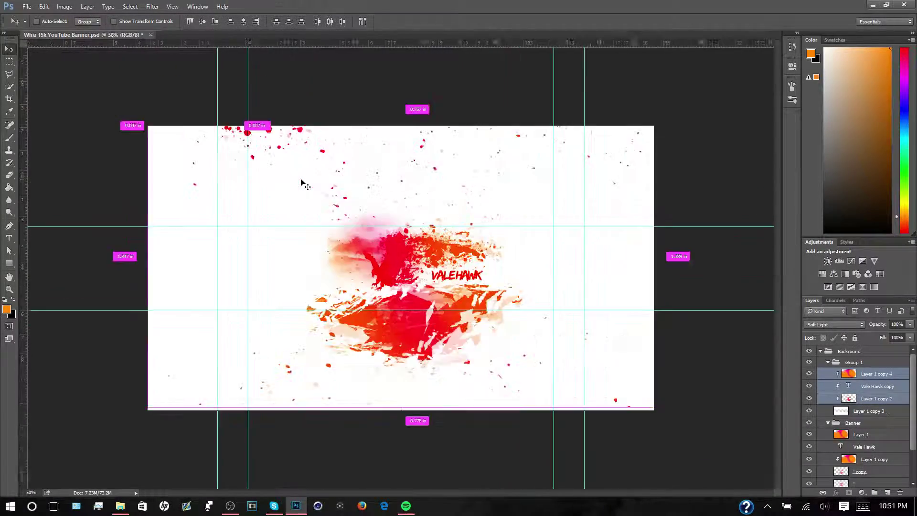
pyautogui.hotkey('ctrl', '-')
pyautogui.hotkey('ctrl', '-')
pyautogui.moveTo(448, 182); pyautogui.dragTo(448, 313)
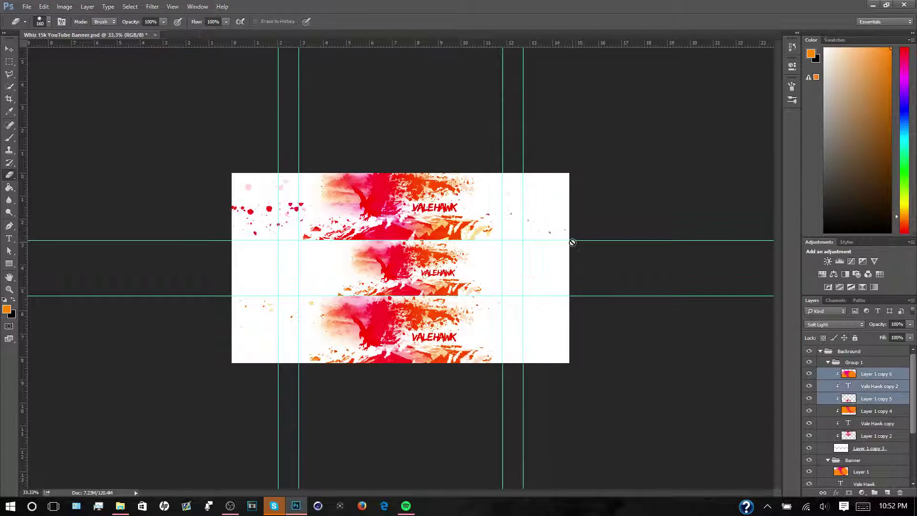
# - Apply a Motion Blur to the bottom banner copy, Layer 1 copy 2
pyautogui.hotkey('alt', '[')
pyautogui.hotkey('alt', '[')
pyautogui.hotkey('alt', '[')
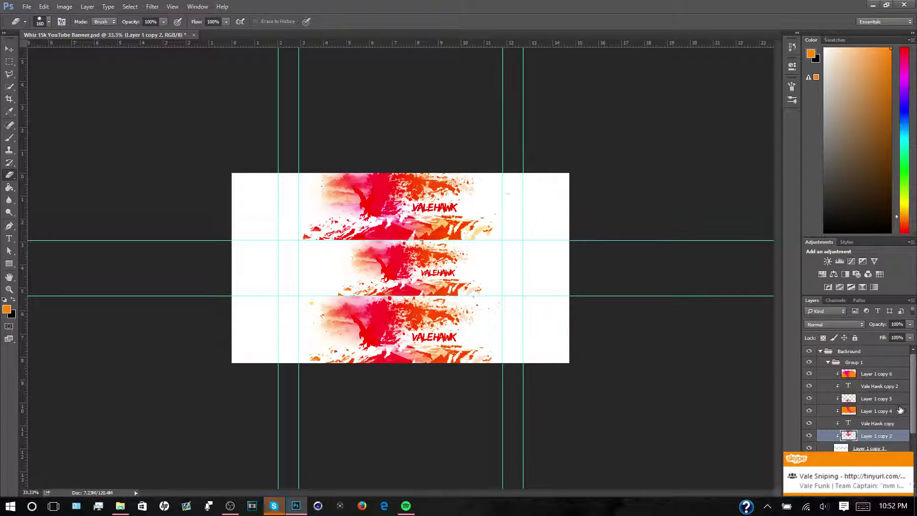
pyautogui.click(152, 6)
pyautogui.click(127, 162)
pyautogui.click(764, 301)
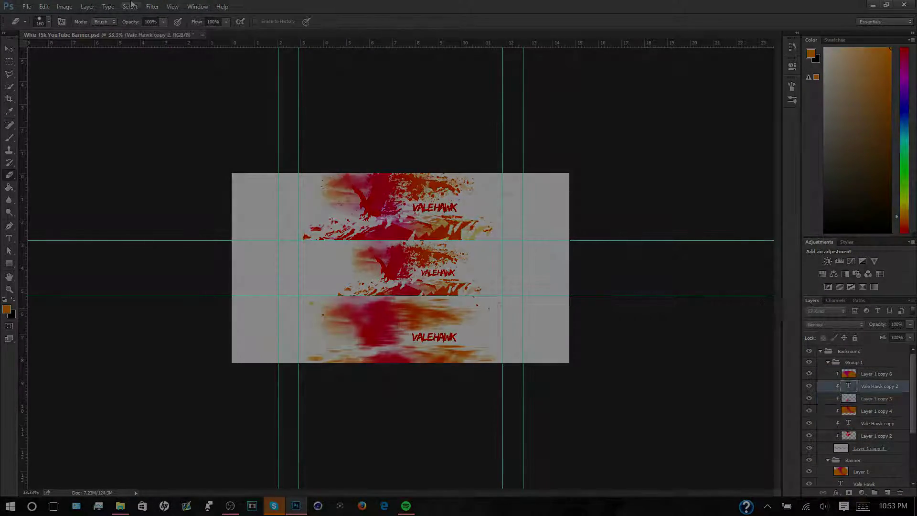